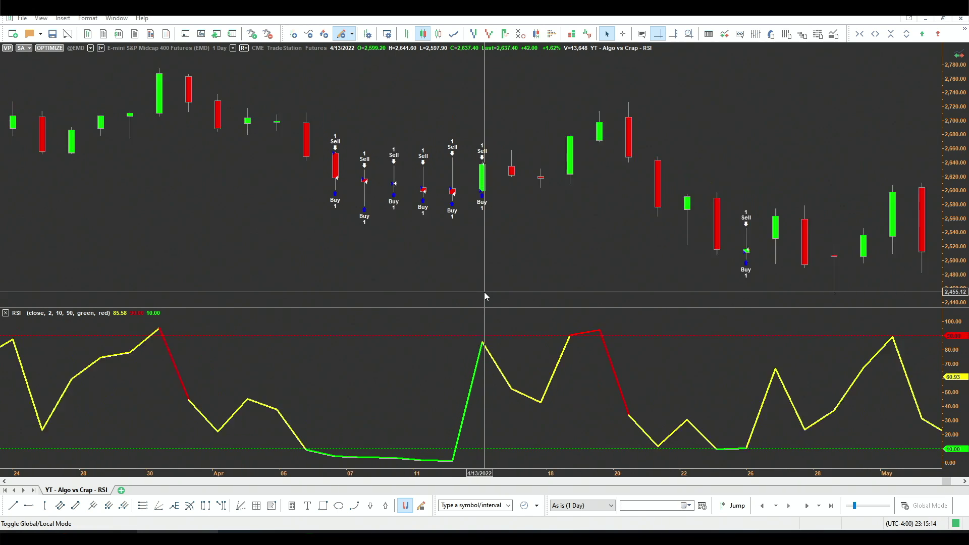
Step: Zoom in on the E-mini Midcap chart beside the YT - Algo vs Crap - RSI strategy code
scroll(483, 292, "up", 2)
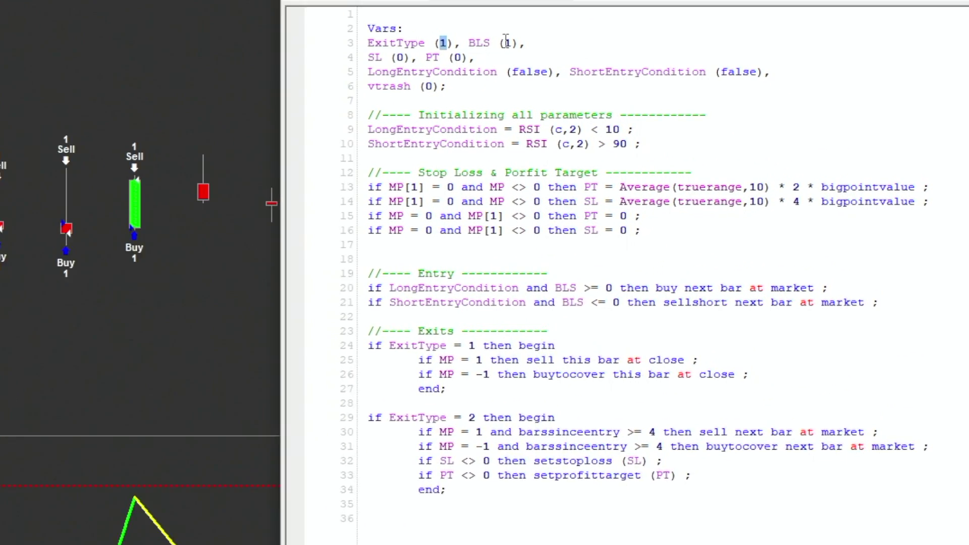
double_click(682, 88)
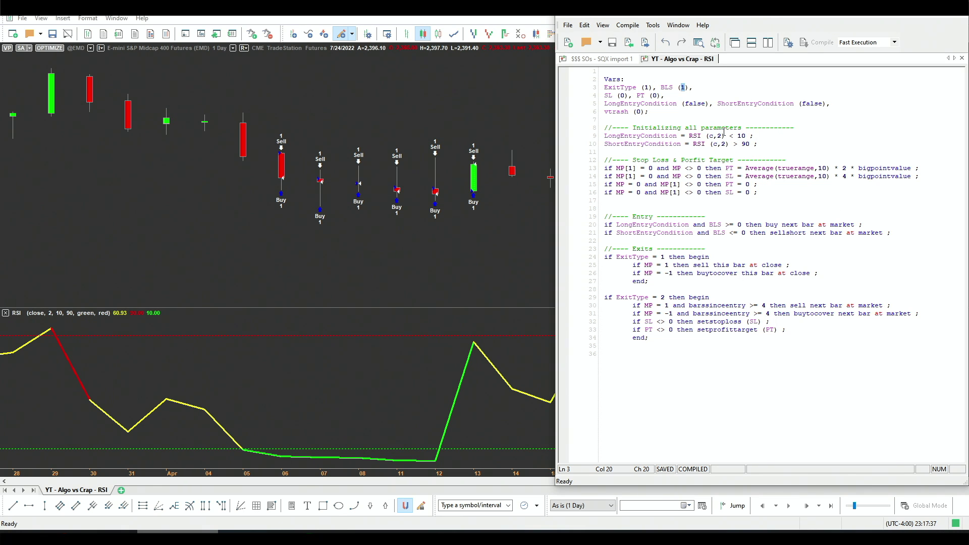
Step: Bring the E-mini Midcap price chart forward and zoom out across the RSI strategy's trades
left_click(407, 254)
scroll(562, 196, "down", 3)
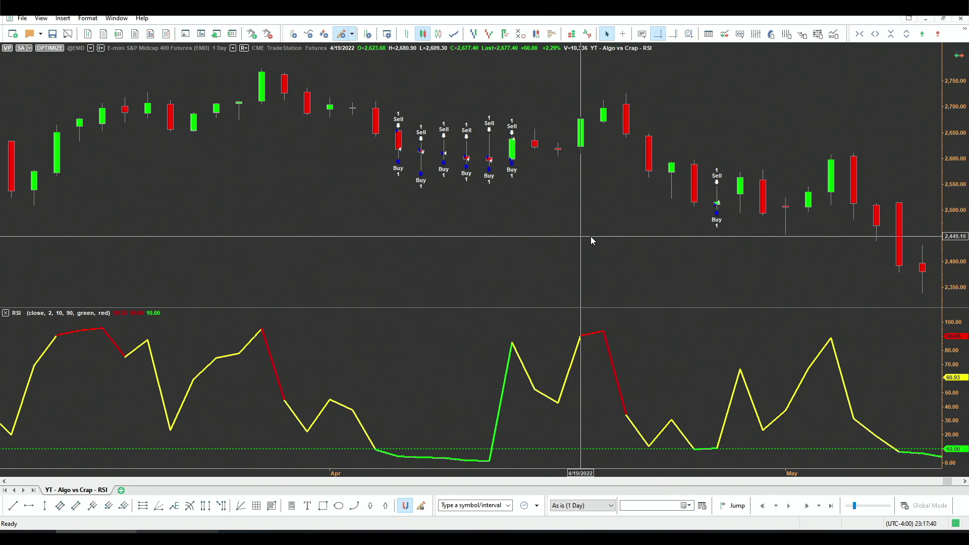
scroll(545, 217, "down", 2)
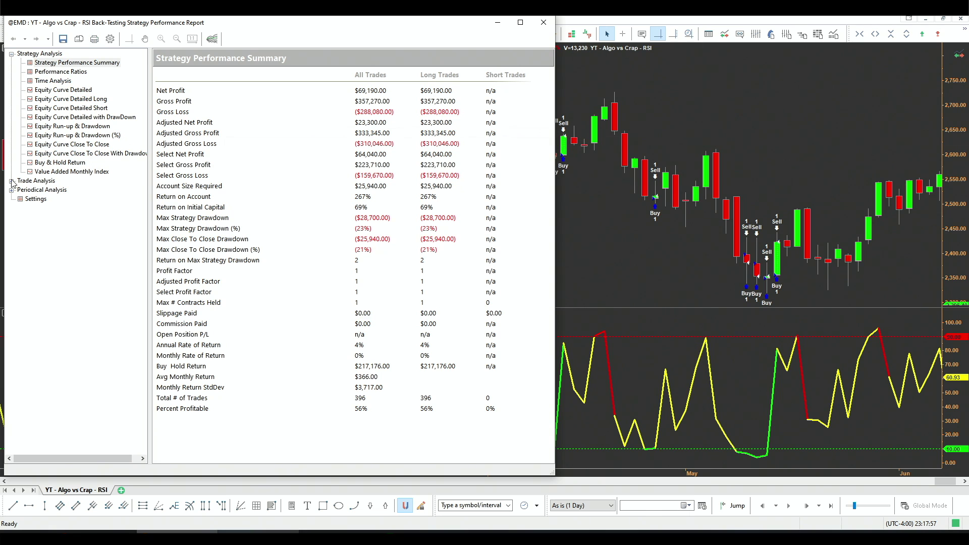
Step: Review Total Trade Analysis (223 winners, 172 losers, $175 average), then show the close-to-close drawdown curve
left_click(12, 181)
left_click(52, 189)
left_click(59, 200)
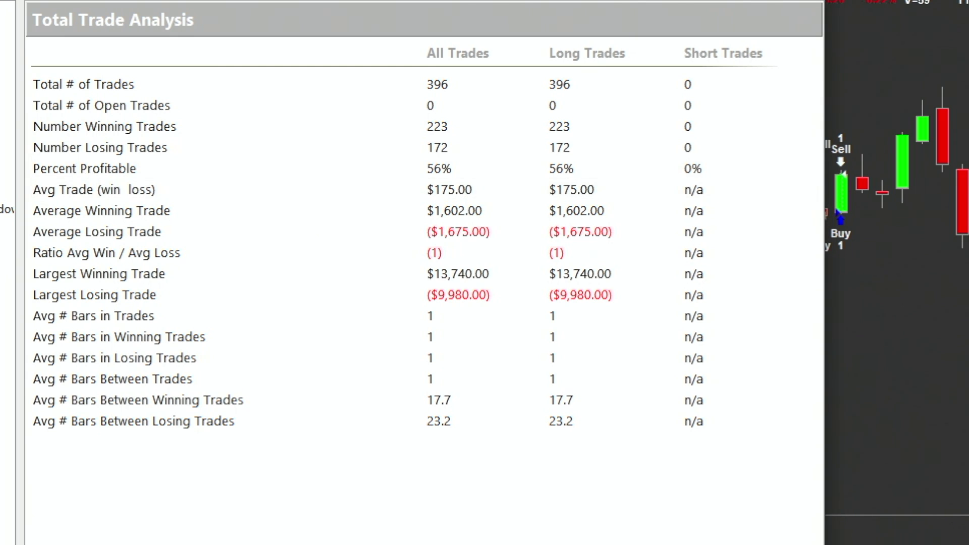
left_click(76, 153)
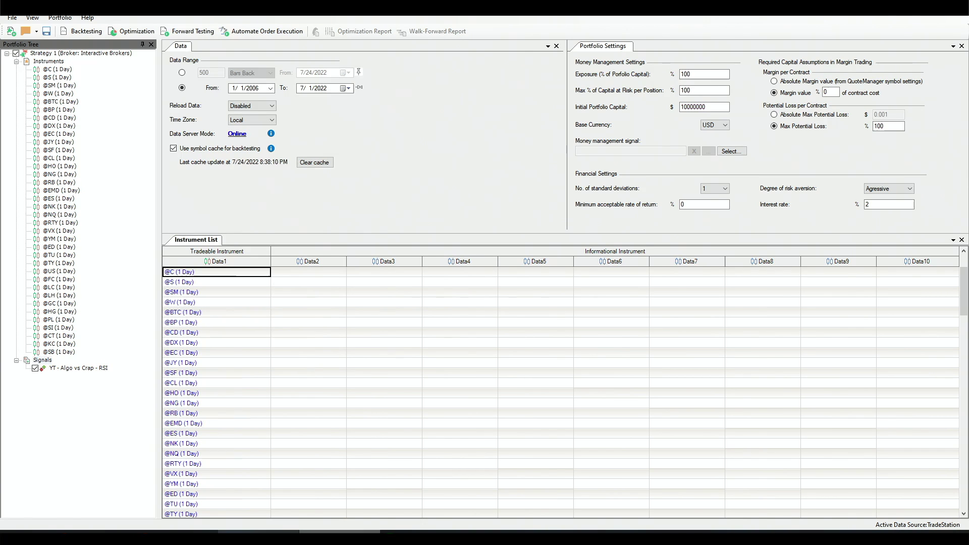
Step: Switch to Portfolio Trader showing daily futures with the RSI signal, 1/1/2006 to 7/1/2022
key("alt+Tab")
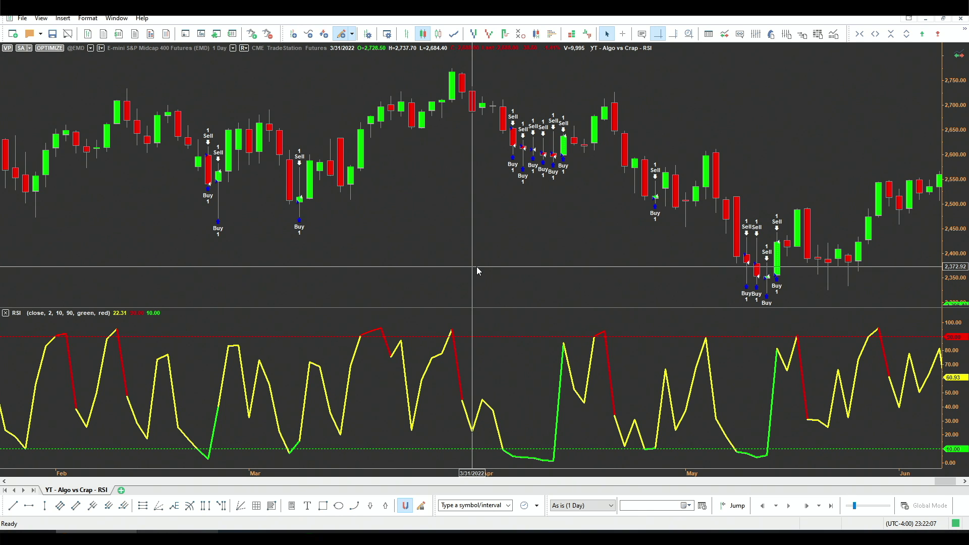
Step: Zoom into March and draw a rectangle around the 3/8 to 3/11 bars
scroll(386, 212, "up", 5)
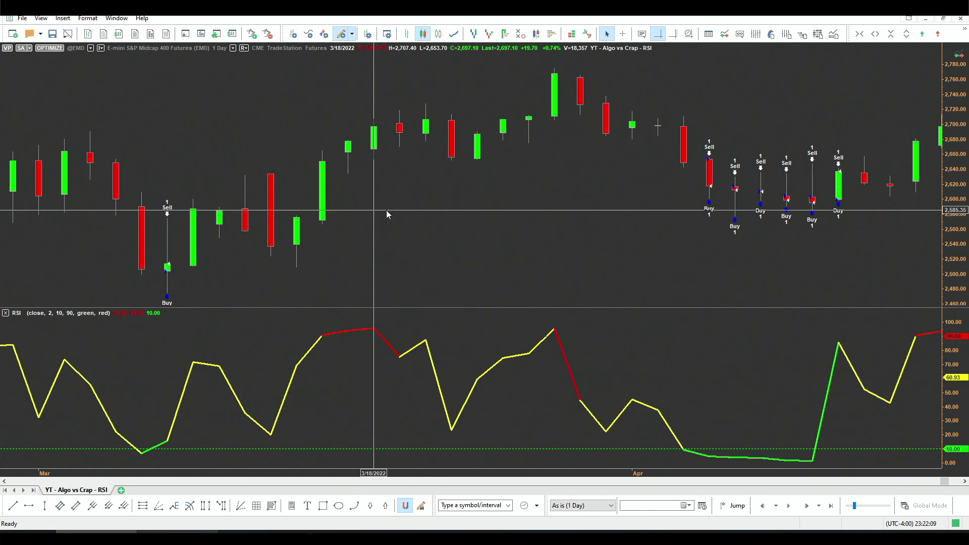
scroll(386, 213, "up", 3)
scroll(378, 220, "up", 3)
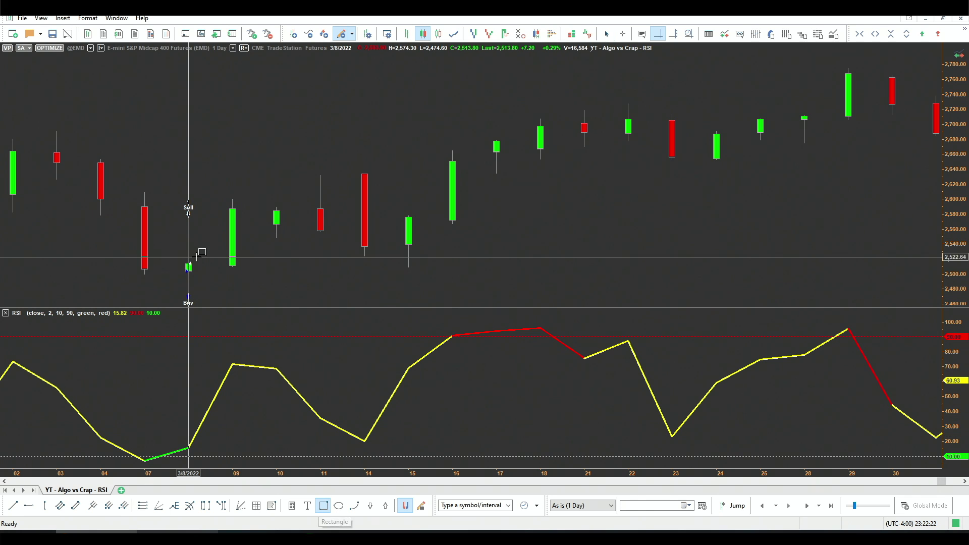
key("r")
left_click_drag(188, 268, 320, 174)
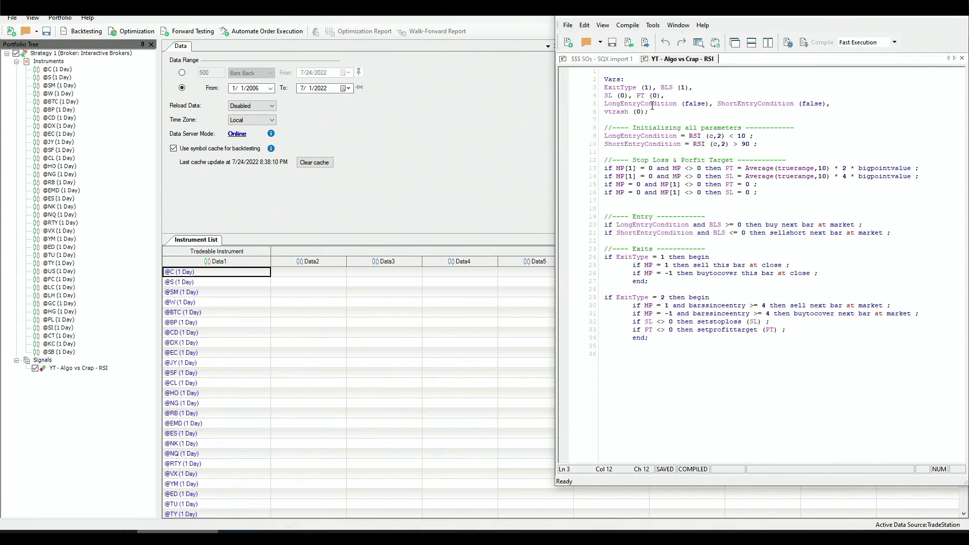
Step: Change the ExitType default from 1 to 2 and recompile the strategy
key("BackSpace")
type("2")
left_click(820, 41)
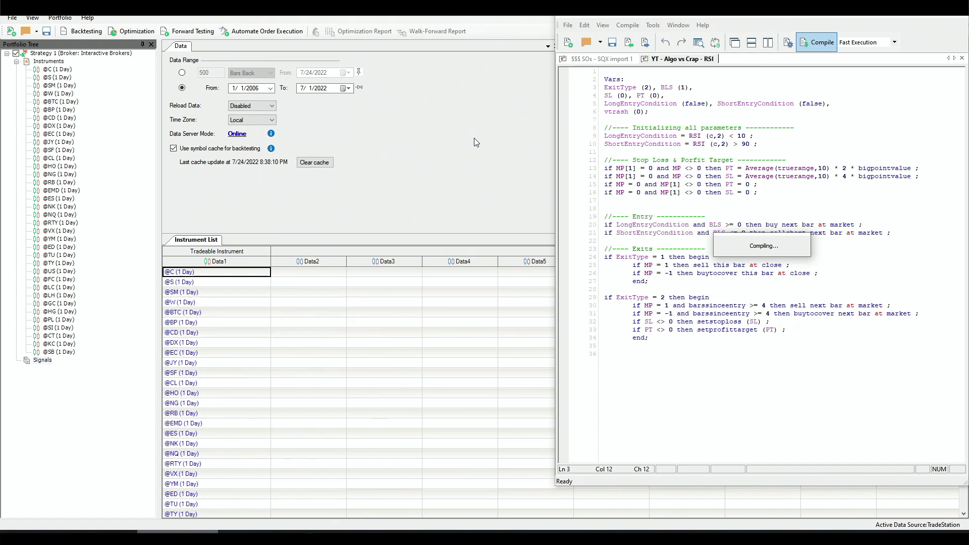
left_click(467, 148)
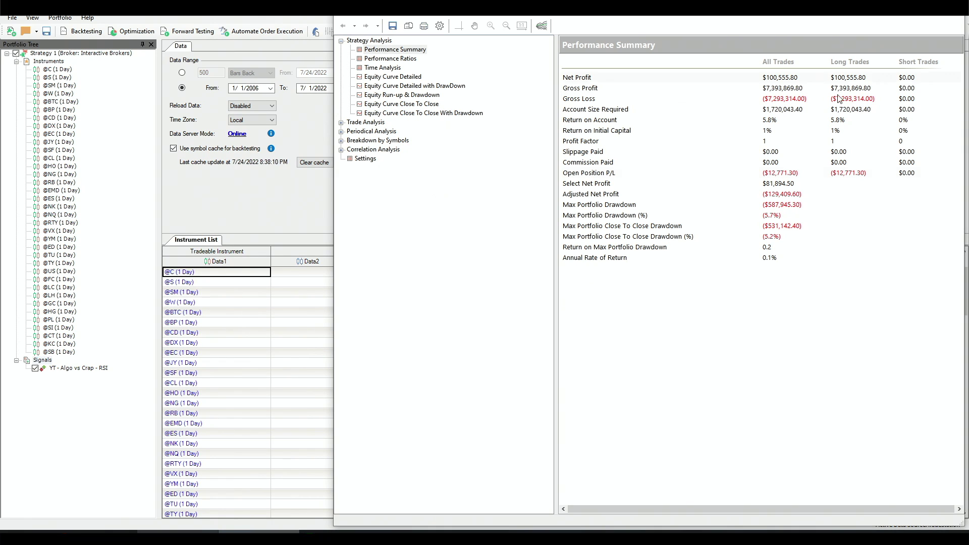
Step: Check each market's net profit in the Breakdown by Symbols Overview, then view the portfolio drawdown curve
left_click(342, 140)
left_click(377, 149)
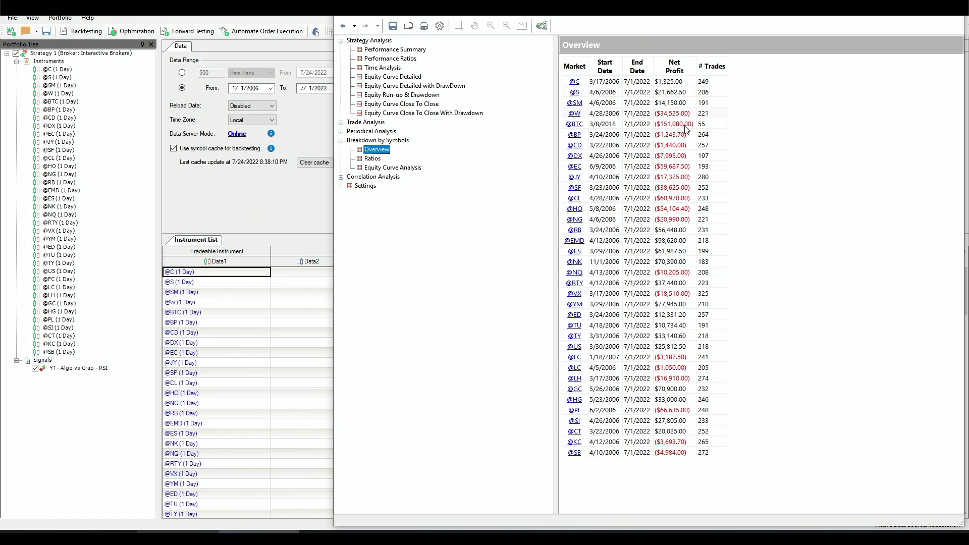
left_click(684, 482)
left_click(455, 113)
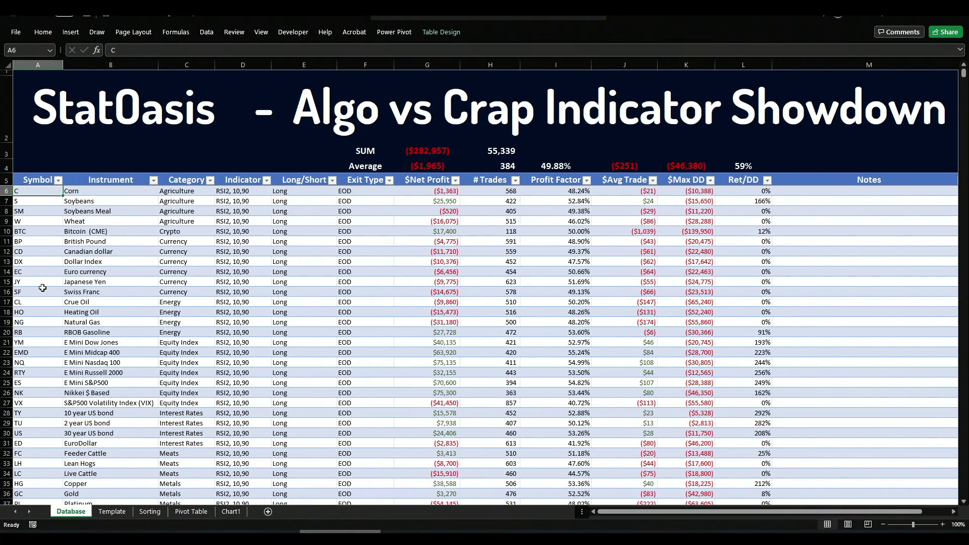
Step: Inspect the Soybeans row entries in the Database table, then open the Pivot Table sheet
left_click(111, 202)
left_click(36, 201)
left_click(103, 202)
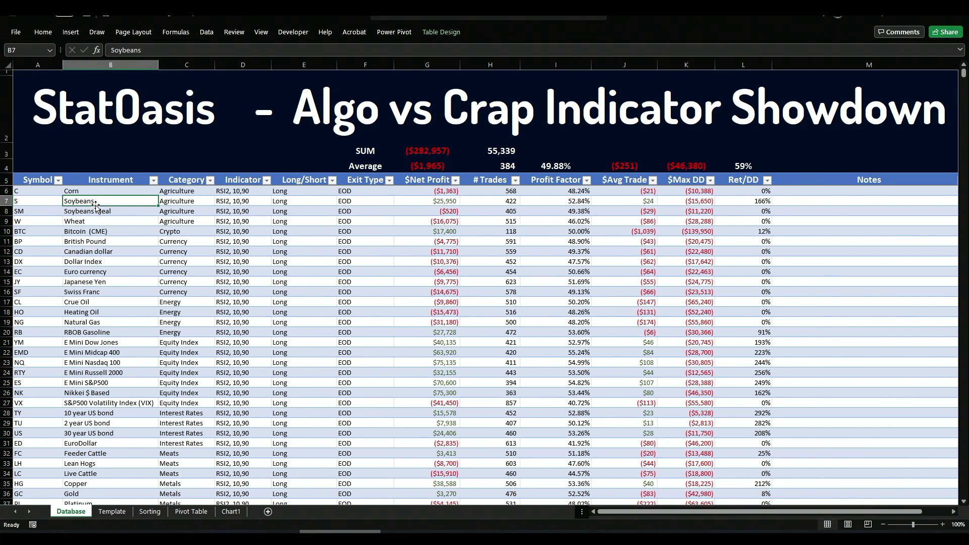
left_click(188, 203)
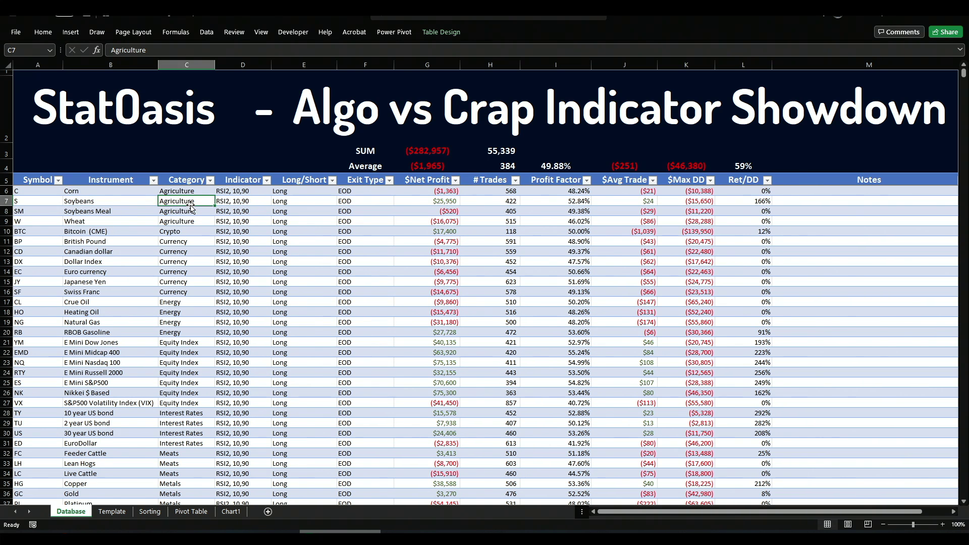
left_click(250, 202)
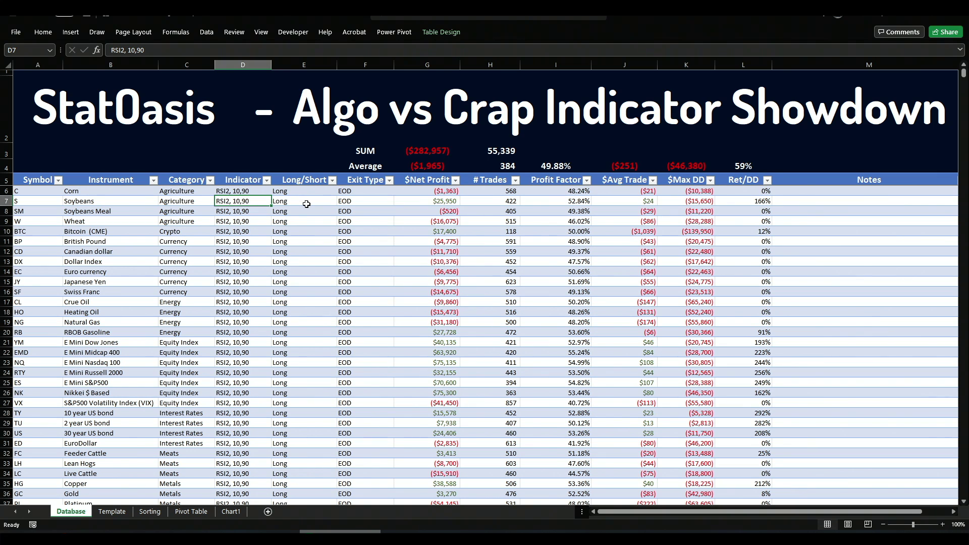
left_click(368, 211)
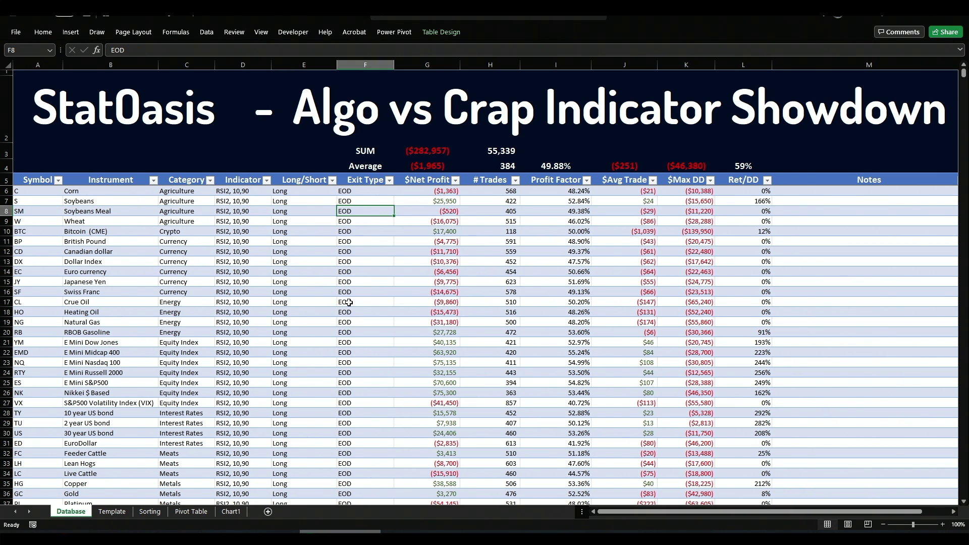
scroll(350, 281, "down", 20)
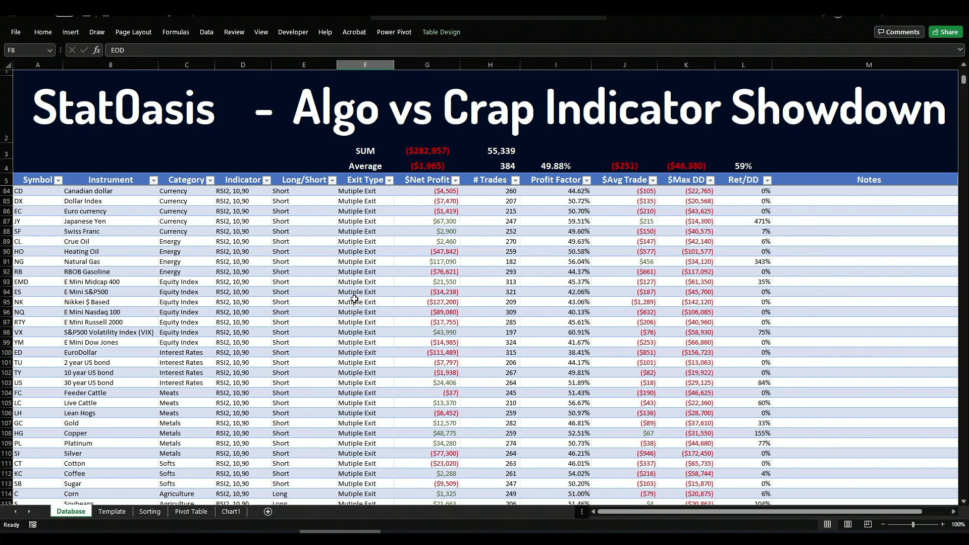
left_click(192, 512)
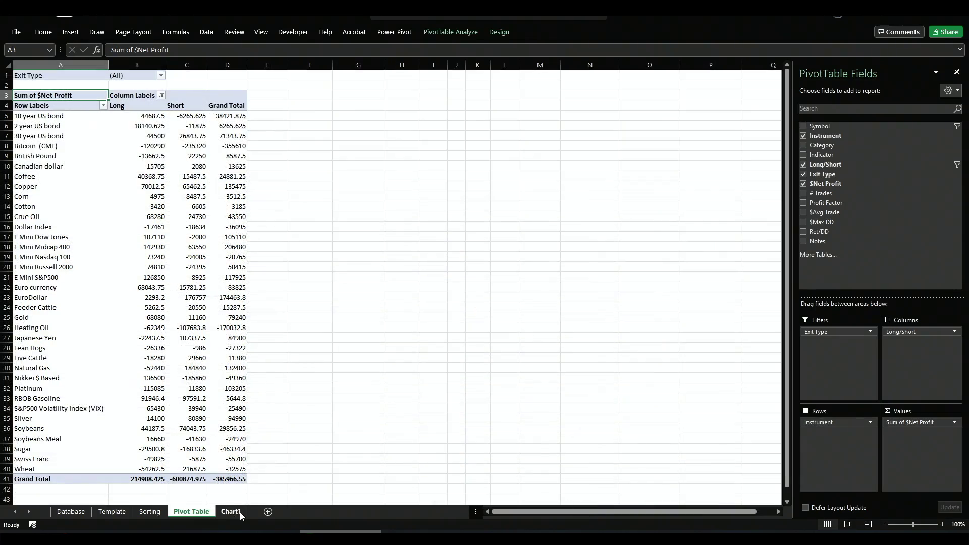
left_click(241, 514)
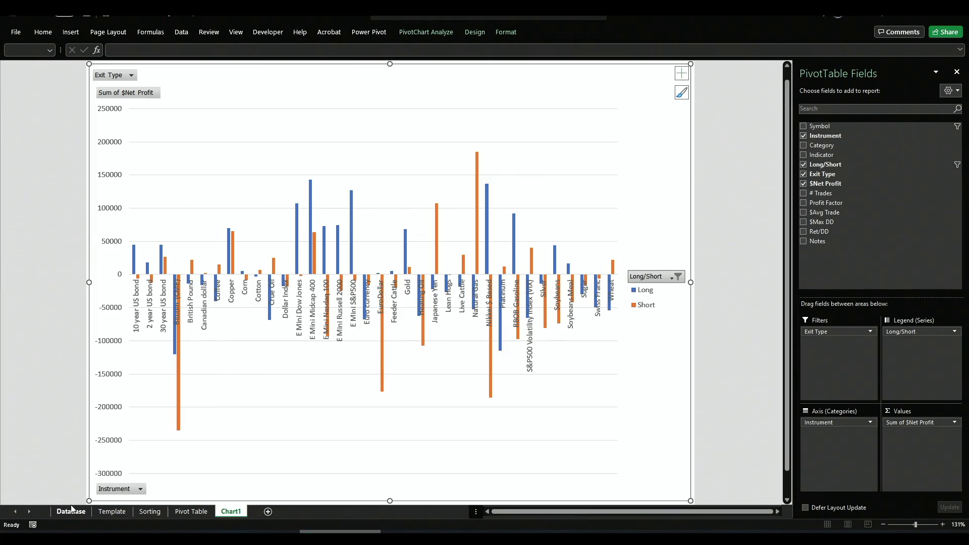
left_click(71, 511)
left_click(485, 152)
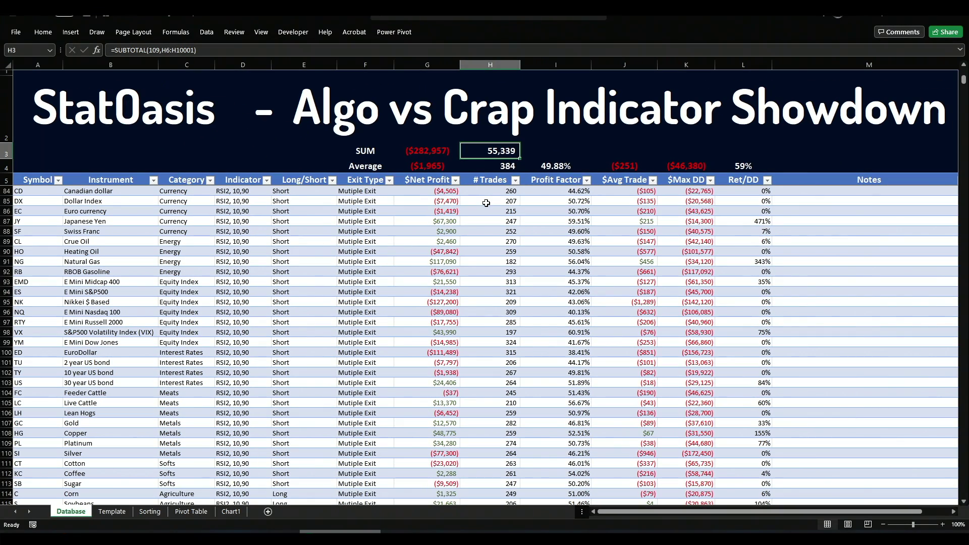
key("Down")
key("Left")
key("Right")
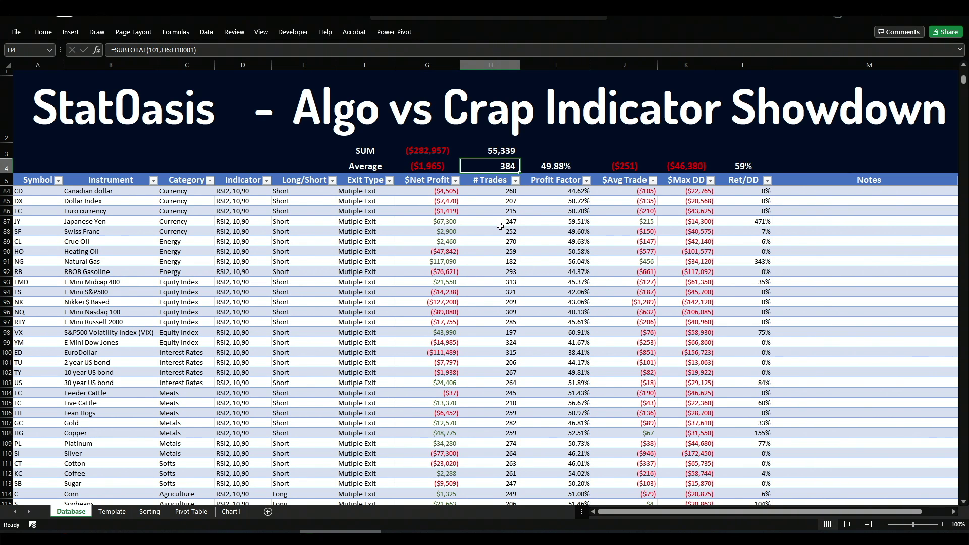
left_click(562, 171)
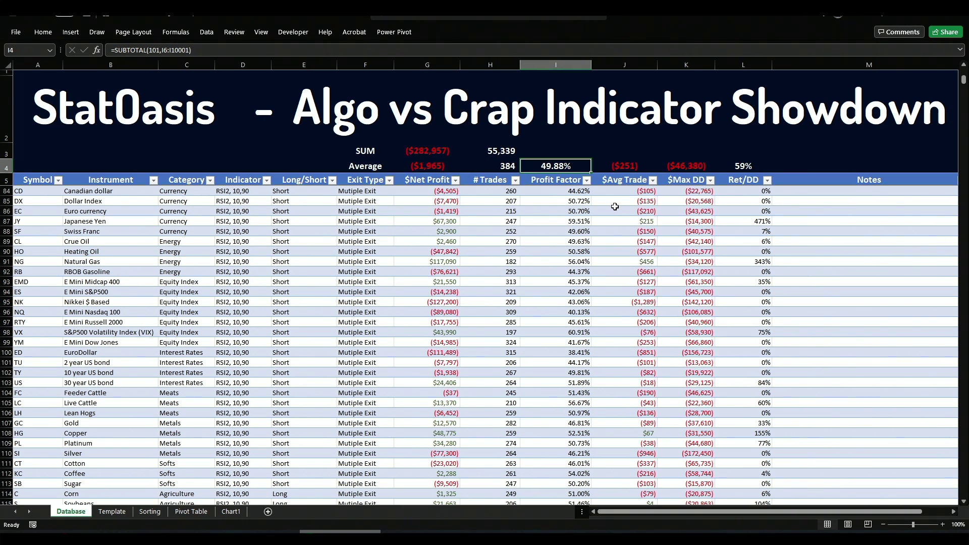
left_click(635, 170)
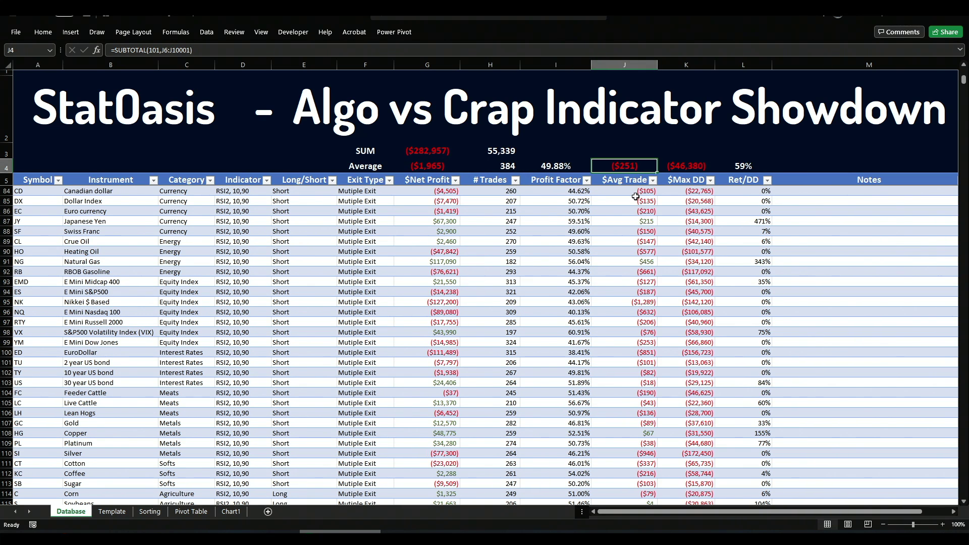
key("Right")
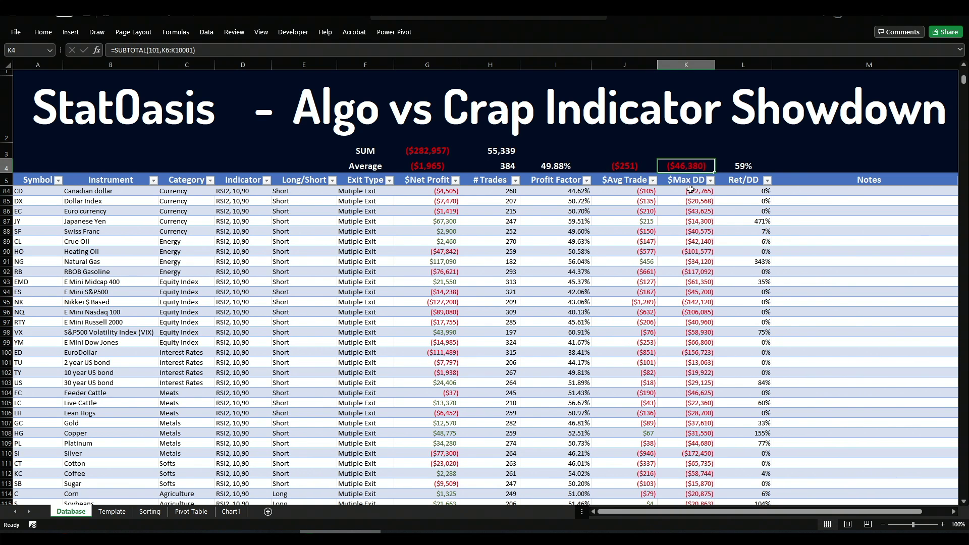
key("ctrl+Page_Down")
key("ctrl+Page_Down")
key("ctrl+Page_Down")
key("ctrl+Page_Down")
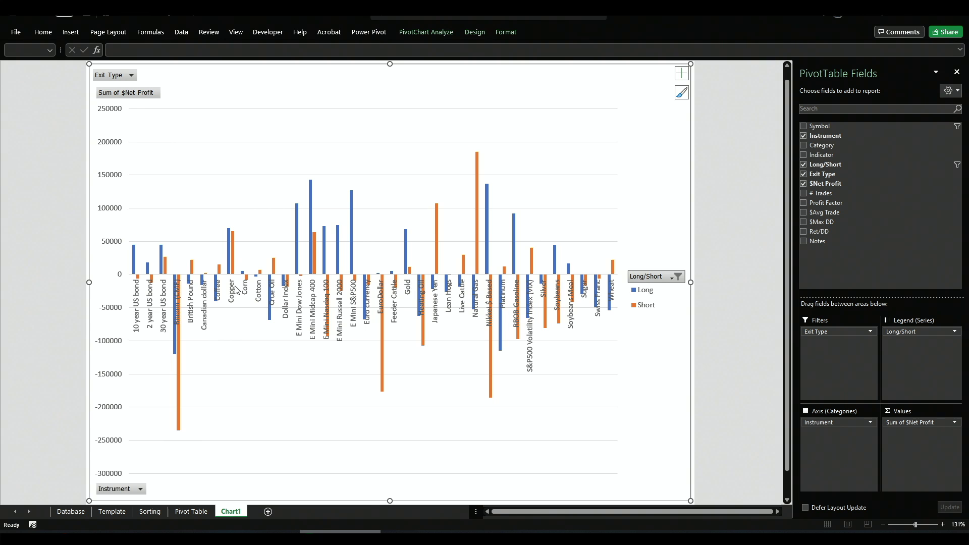
mouse_move(232, 271)
mouse_move(315, 270)
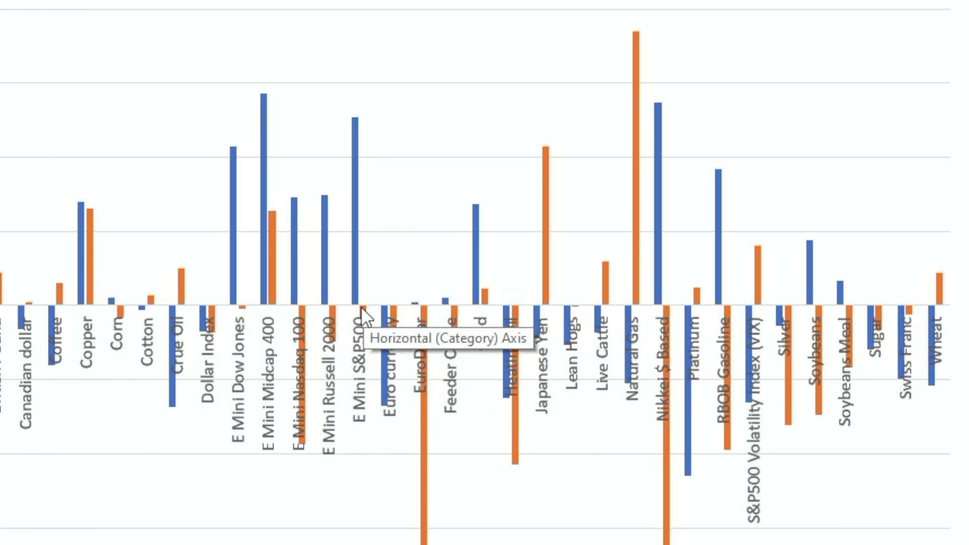
mouse_move(351, 299)
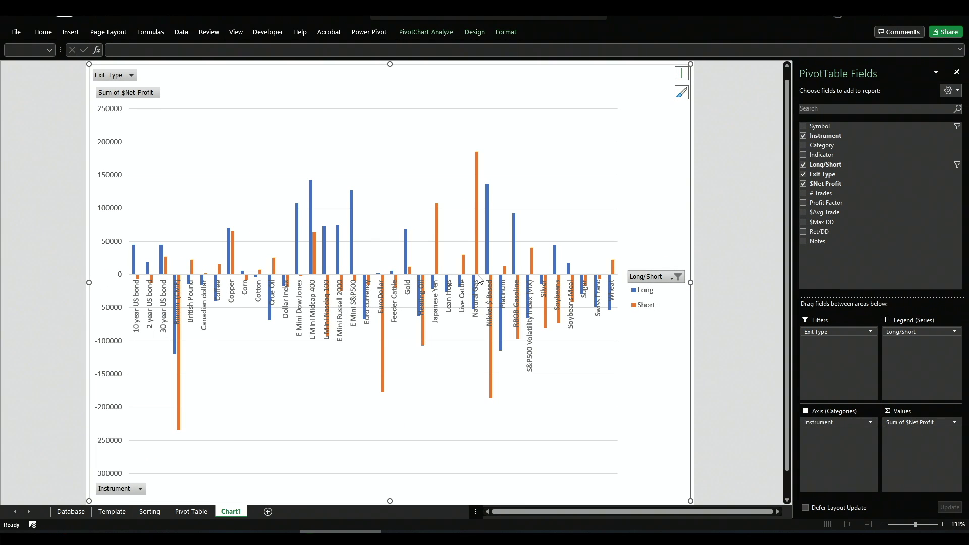
mouse_move(479, 276)
key("alt+Tab")
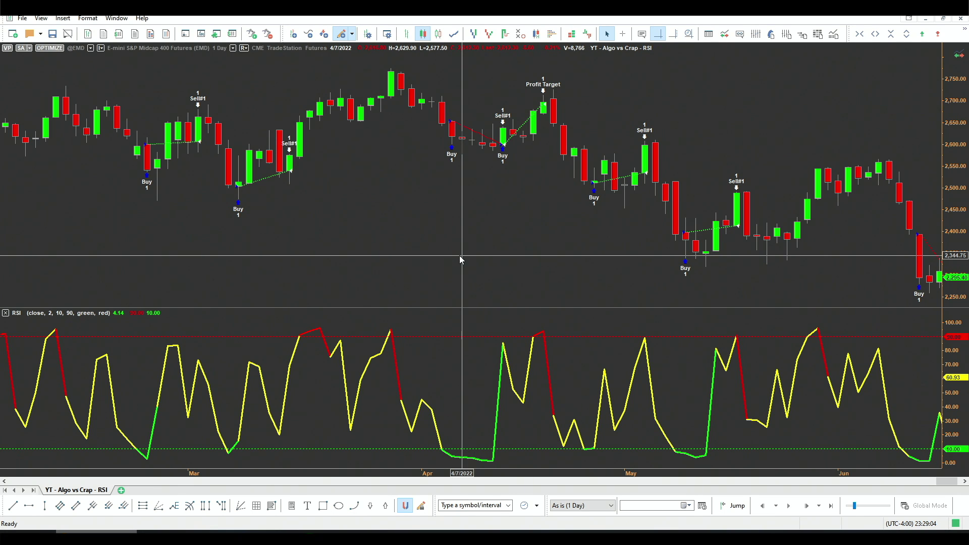
type("@ng")
key("Return")
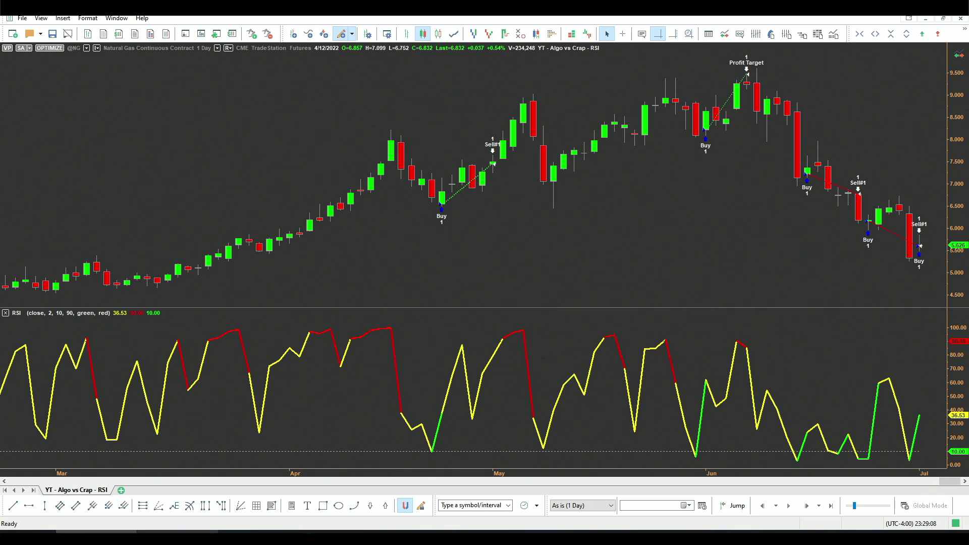
Step: Set BLS to -1 for short-only trading, recompile, and open the strategy performance report
key("alt+Tab")
left_click(683, 88)
type("-1),")
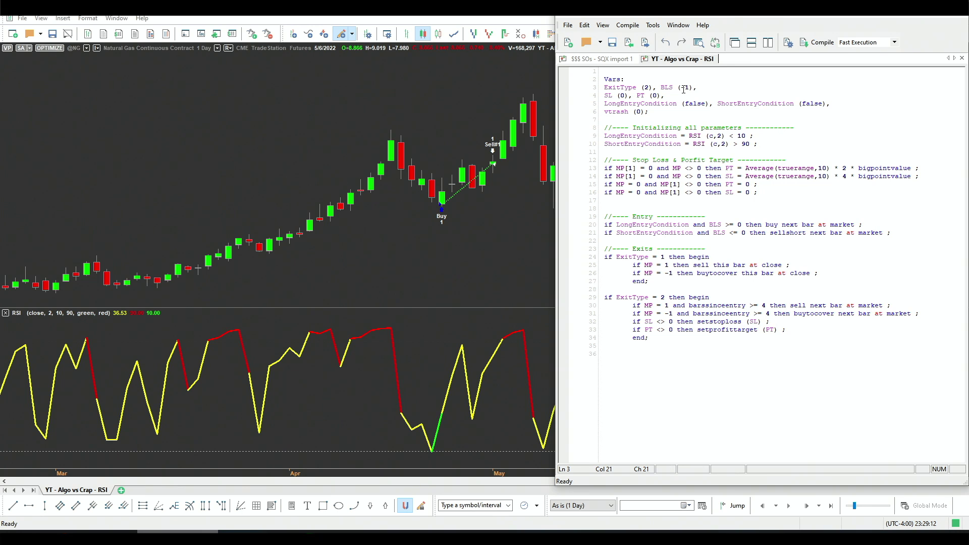
left_click(818, 42)
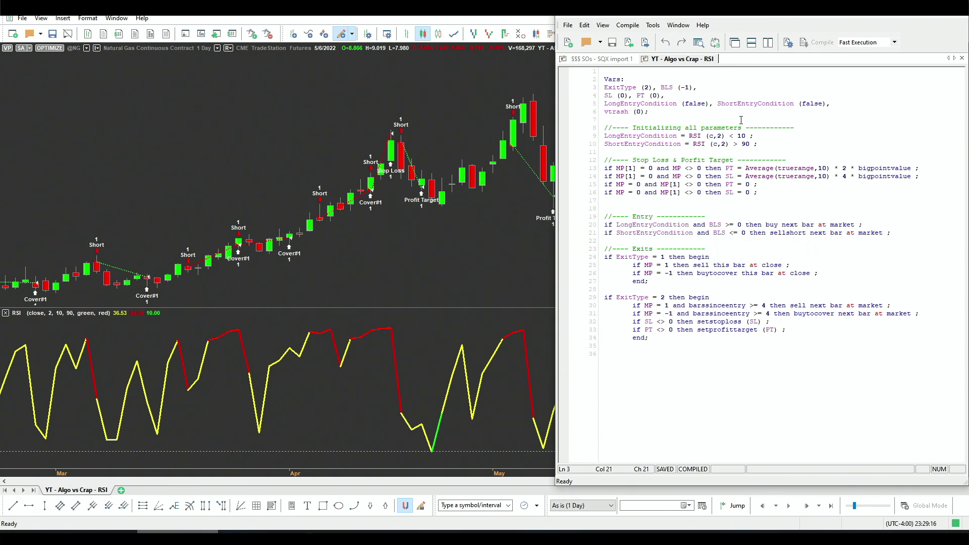
key("alt+Tab")
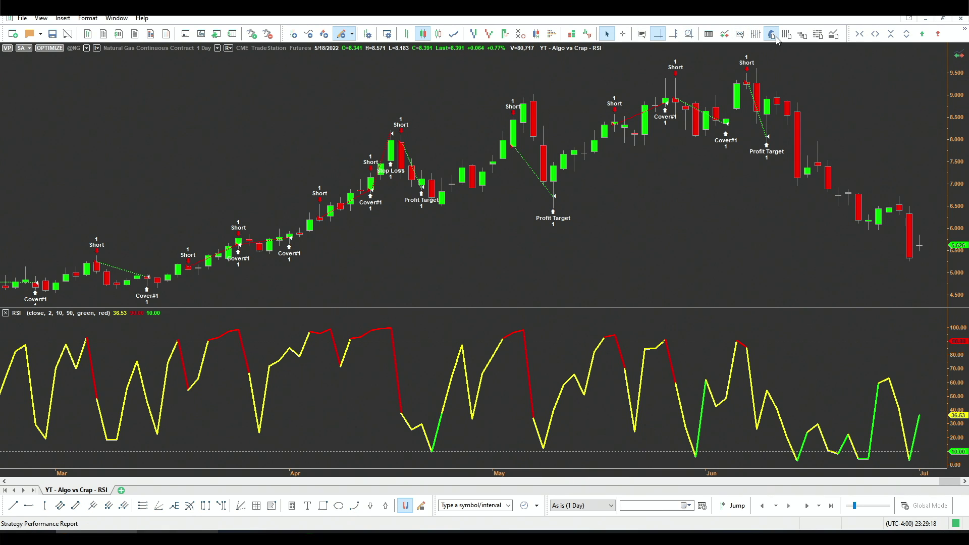
left_click(772, 34)
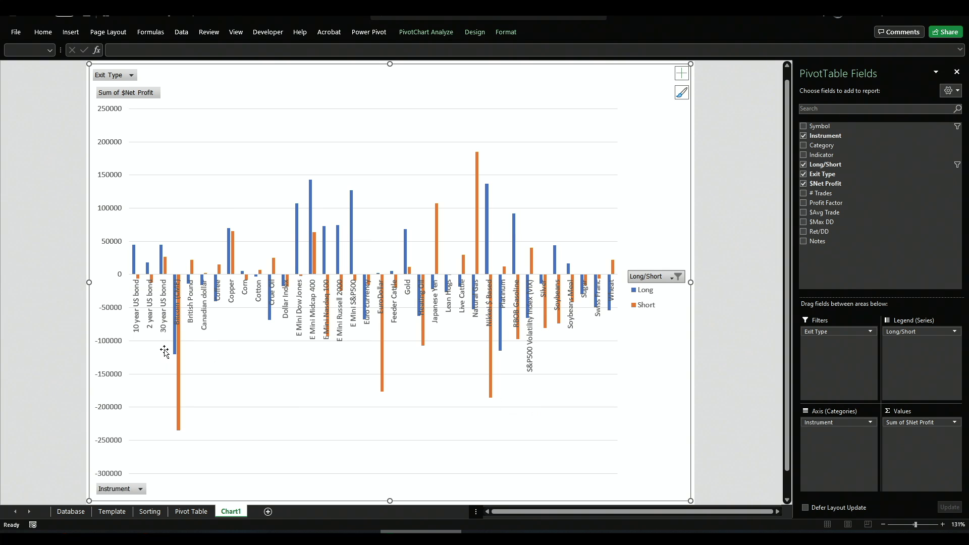
Step: Filter the $Avg Trade column to show only values greater than 50
mouse_move(174, 350)
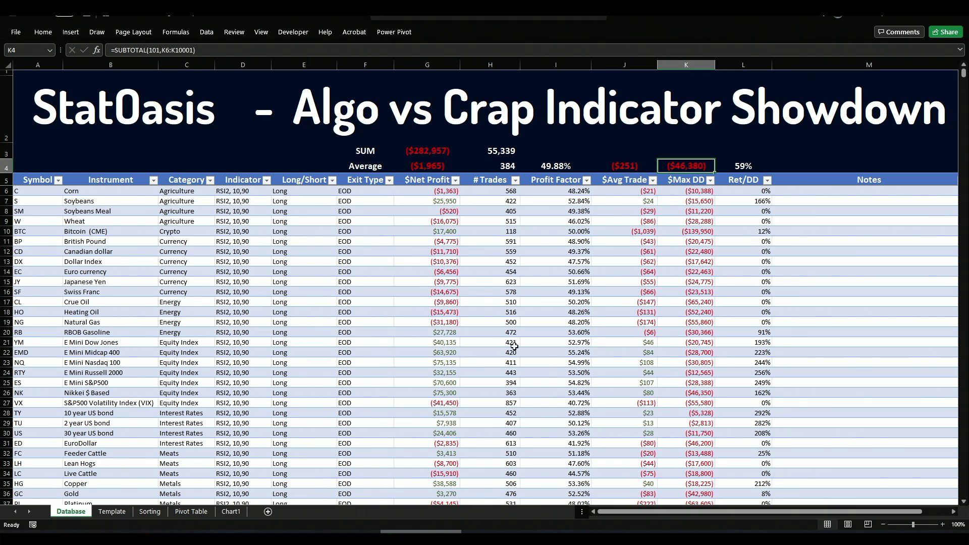
left_click(653, 181)
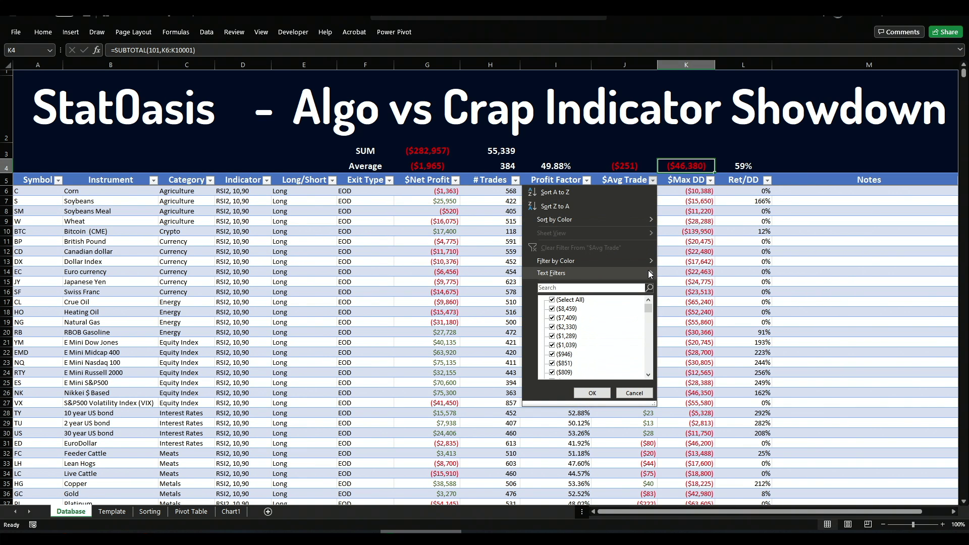
left_click(679, 276)
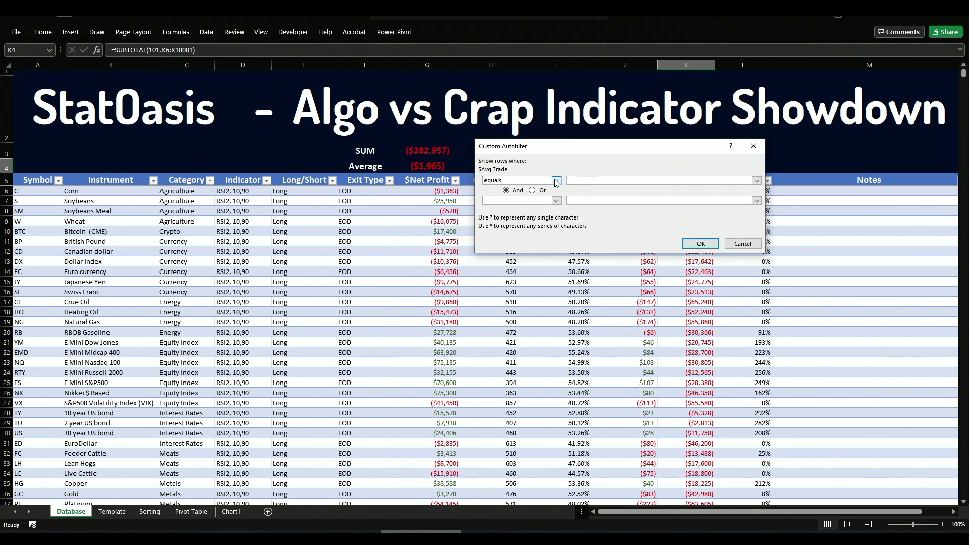
left_click(555, 181)
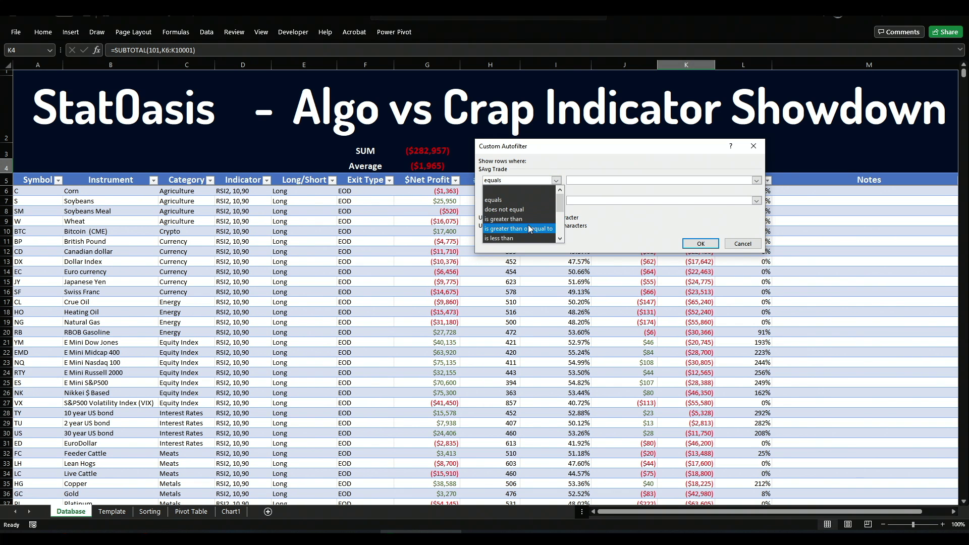
key("Escape")
key("Down")
key("Down")
left_click(590, 181)
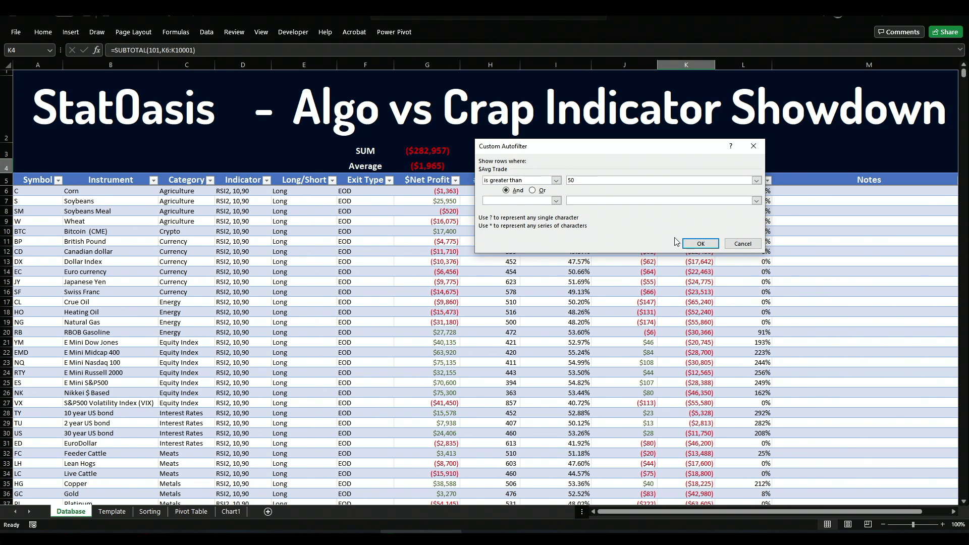
left_click(700, 243)
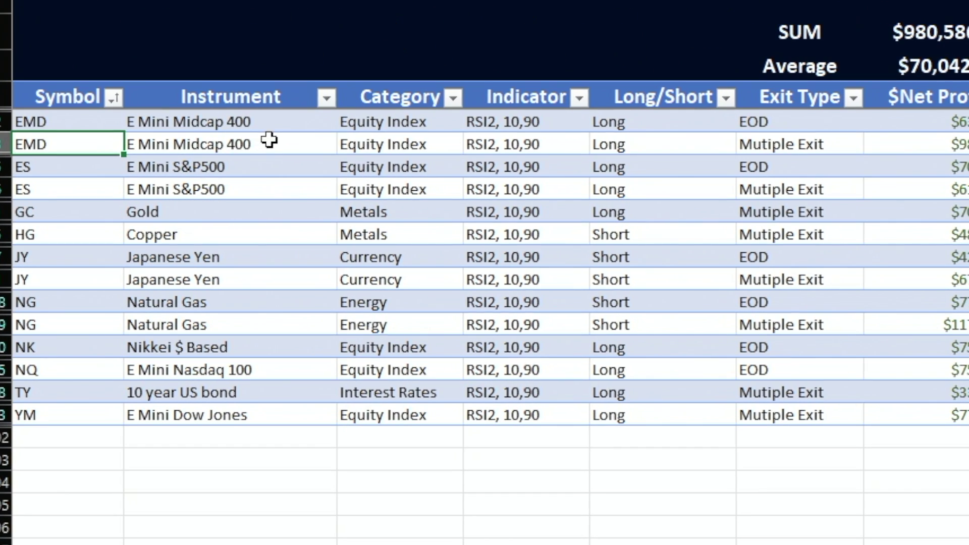
left_click(257, 168)
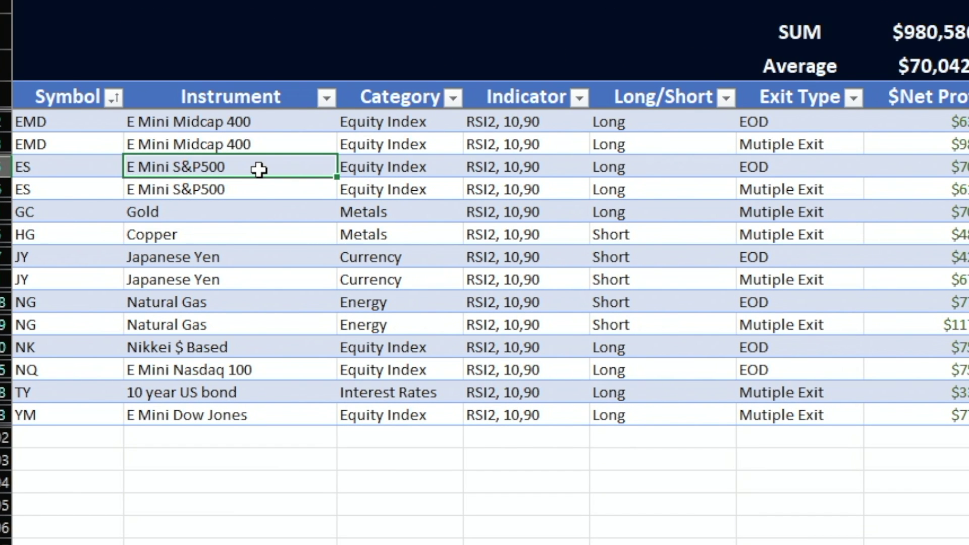
left_click(244, 213)
left_click(243, 233)
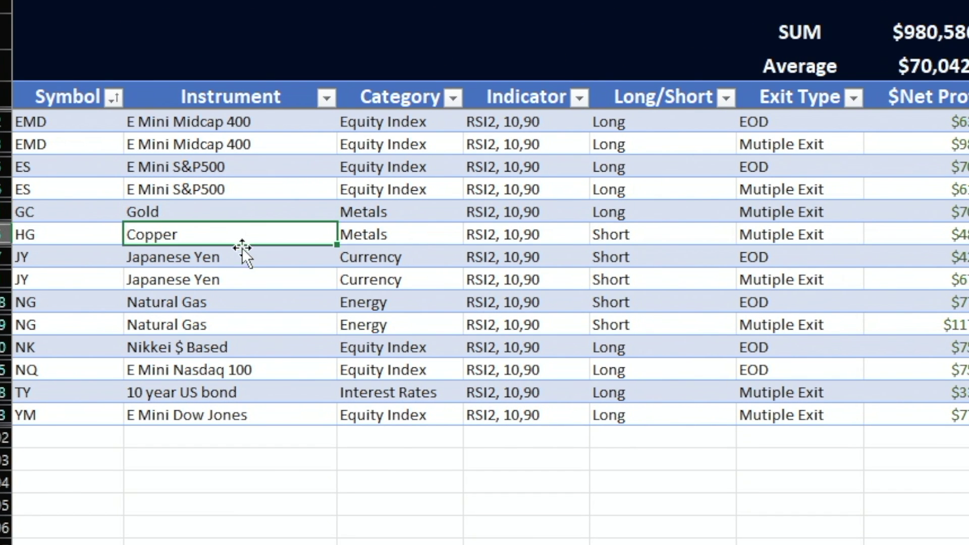
left_click(238, 275)
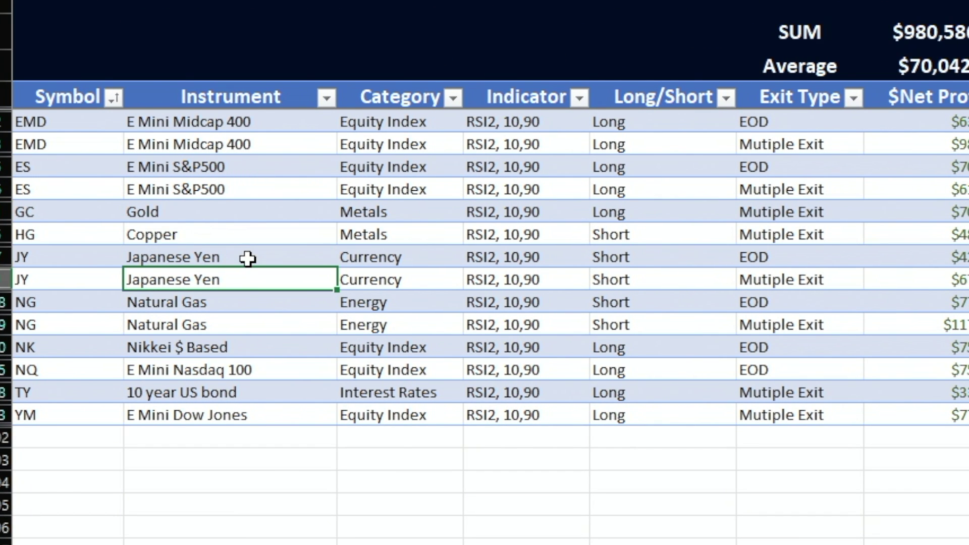
left_click(644, 256)
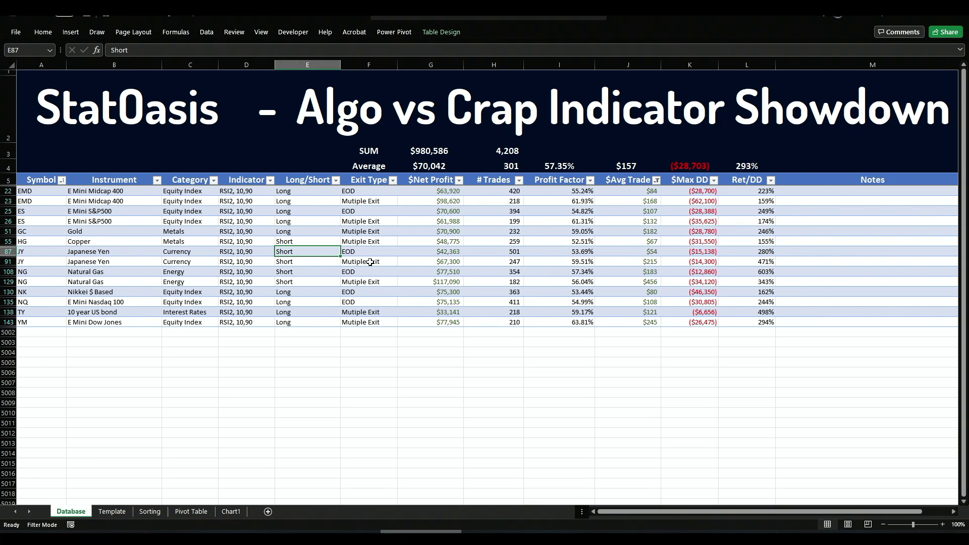
left_click(639, 262)
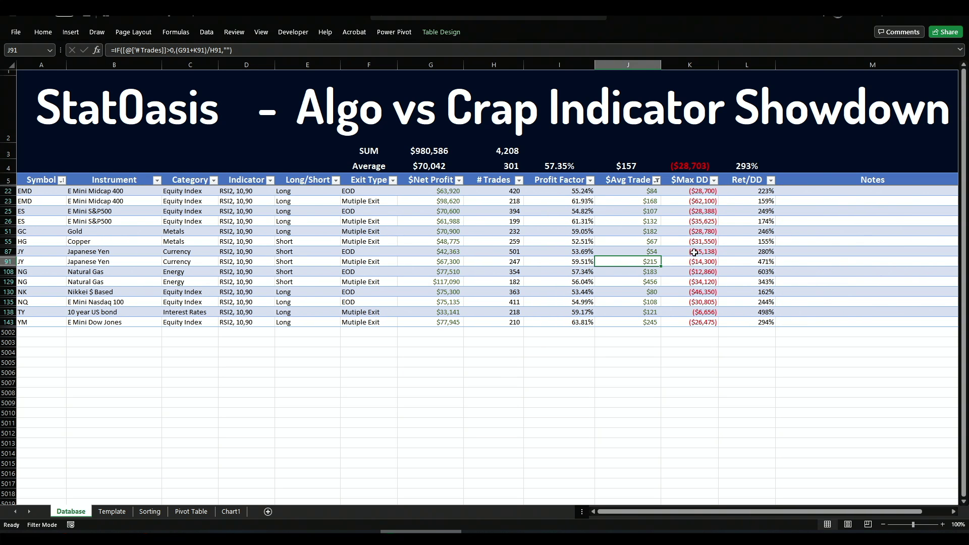
left_click(368, 265)
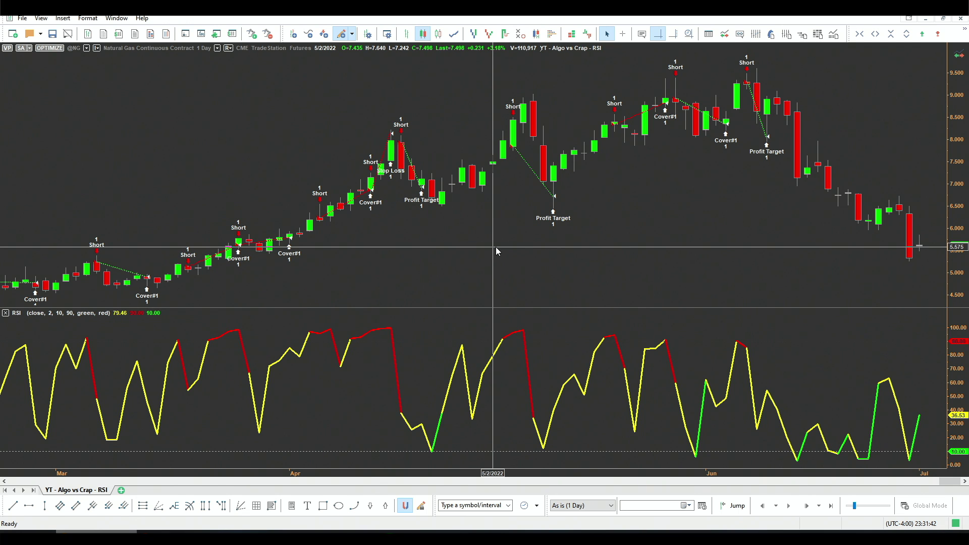
type("@JY")
key("Return")
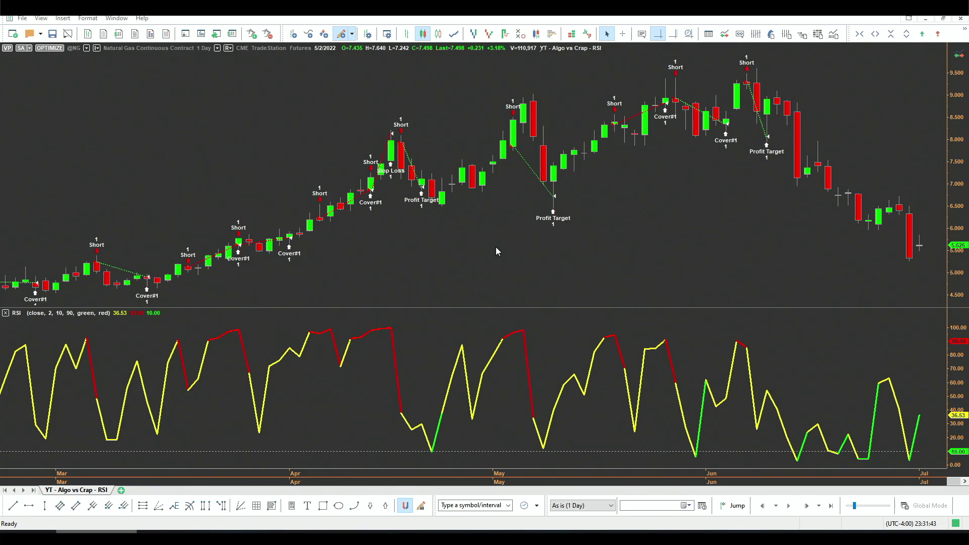
key("alt+Tab")
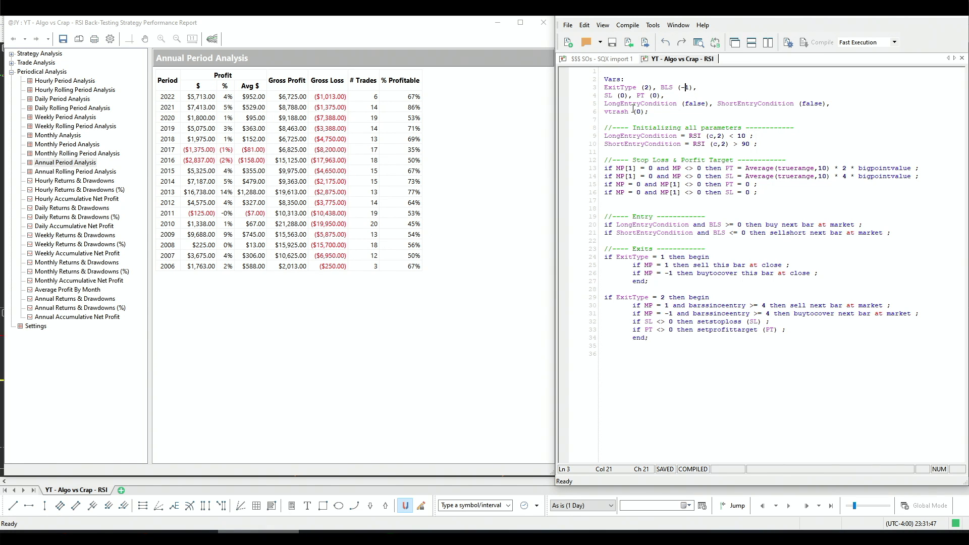
left_click(410, 361)
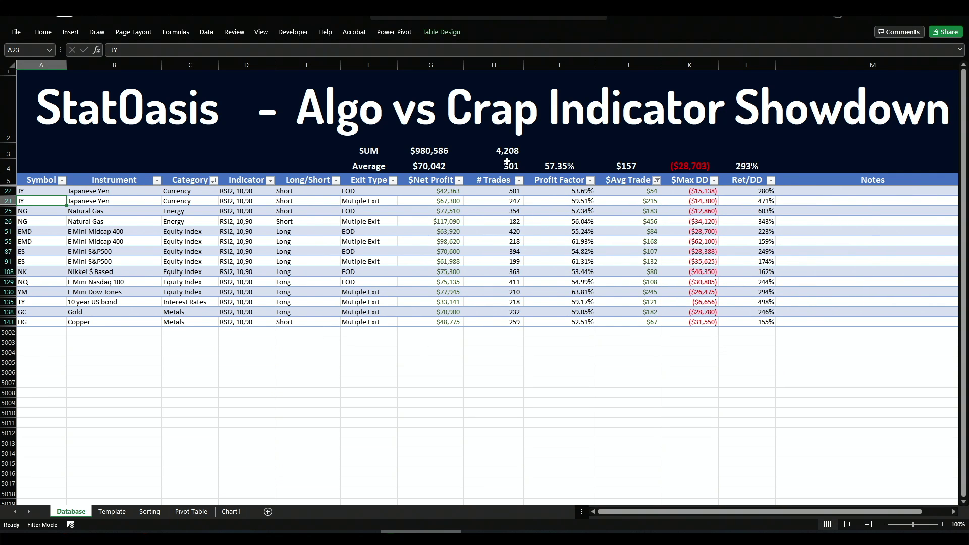
left_click(486, 154)
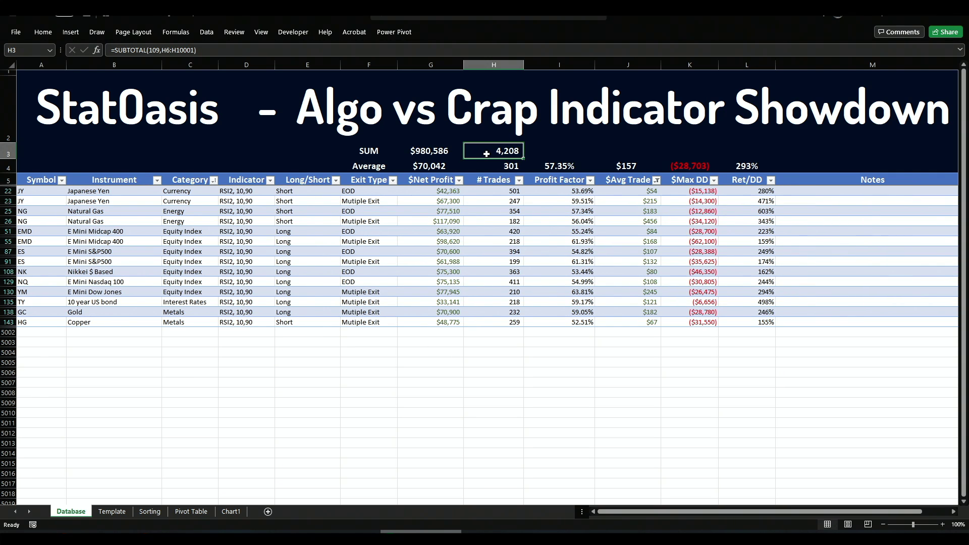